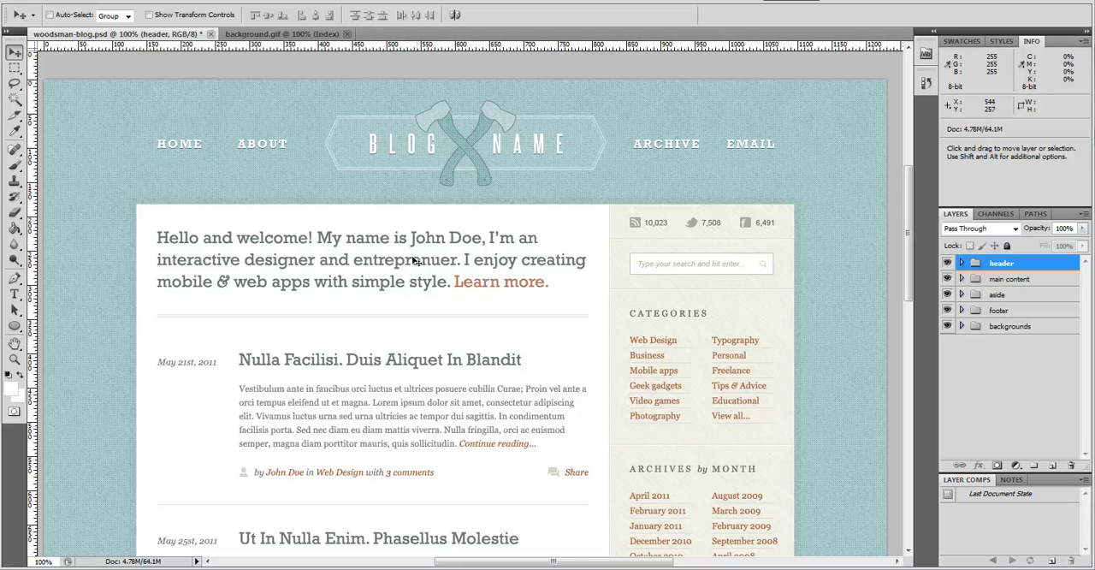
Try the Slice tool on a small strip at the background's upper-left corner and on the welcome paragraph, and clear all slices
drag(14, 118, 51, 130)
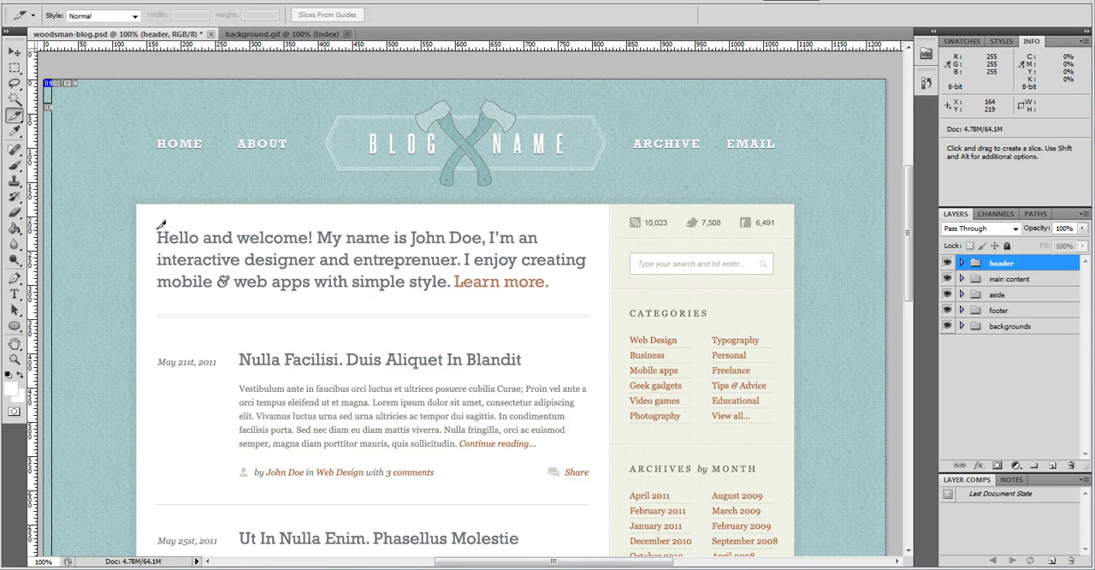
drag(157, 227, 589, 291)
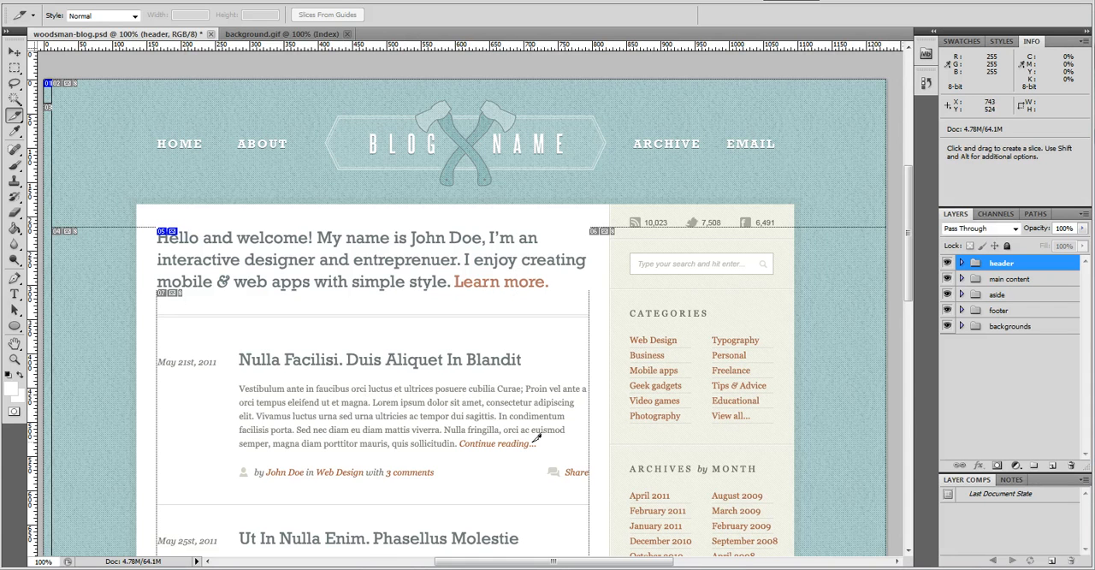
scroll(770, 385, down, 5)
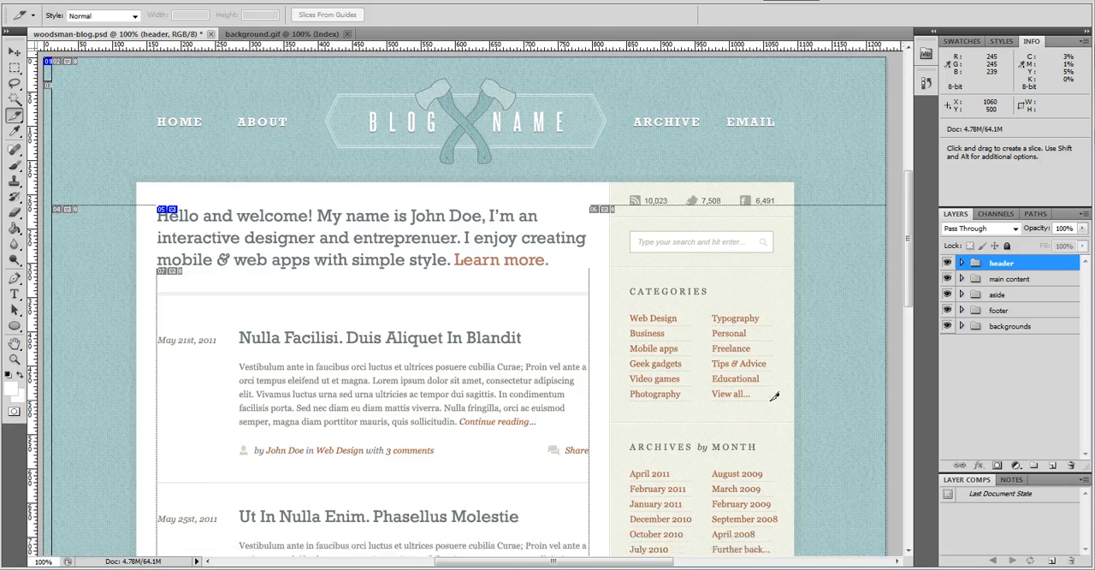
scroll(488, 421, down, 2)
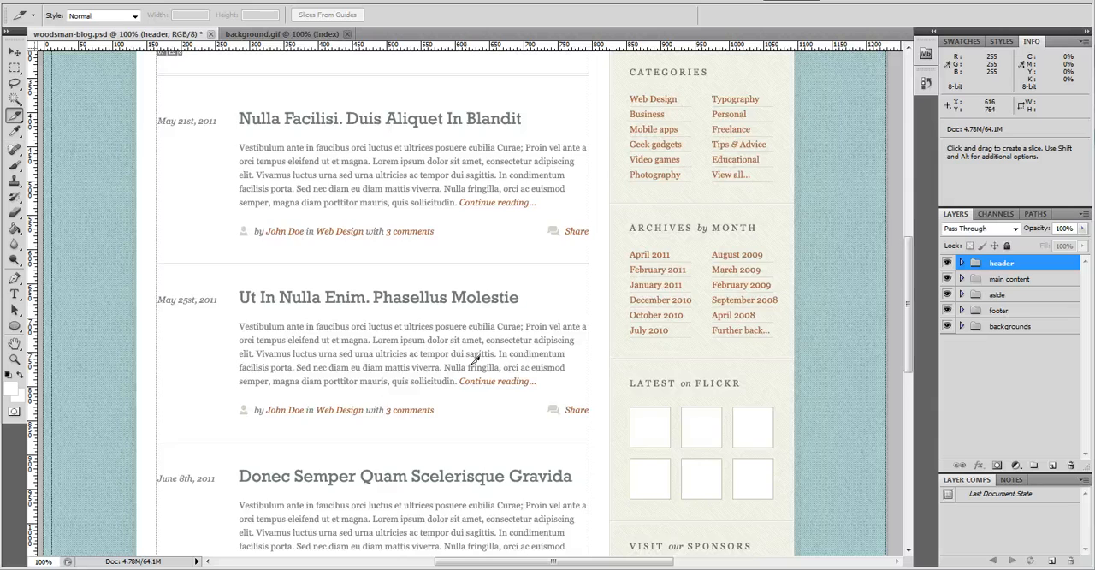
scroll(476, 361, down, 2)
scroll(492, 359, up, 5)
scroll(496, 375, up, 5)
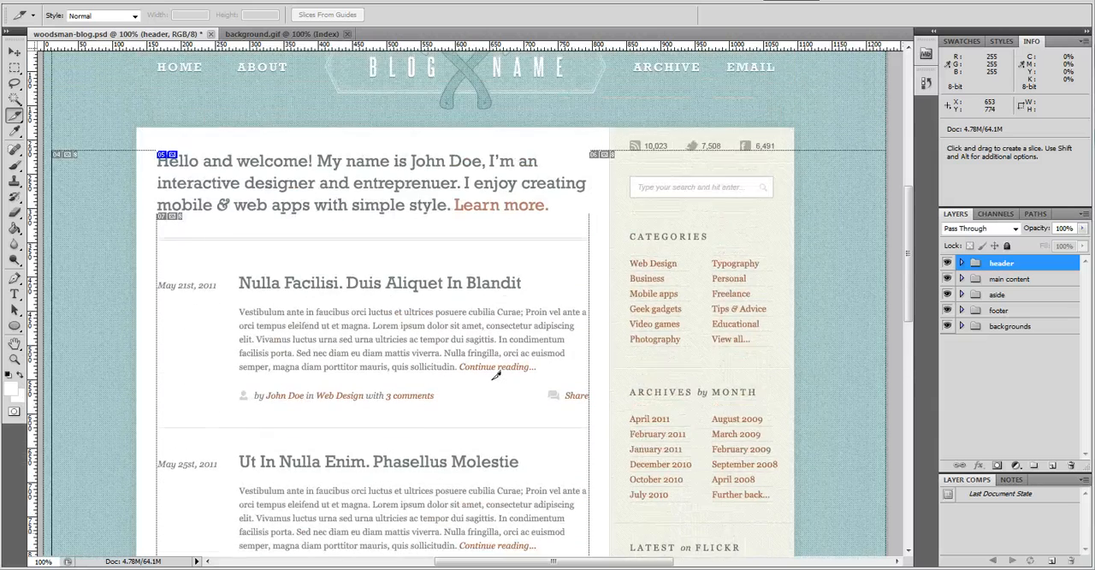
click(224, 2)
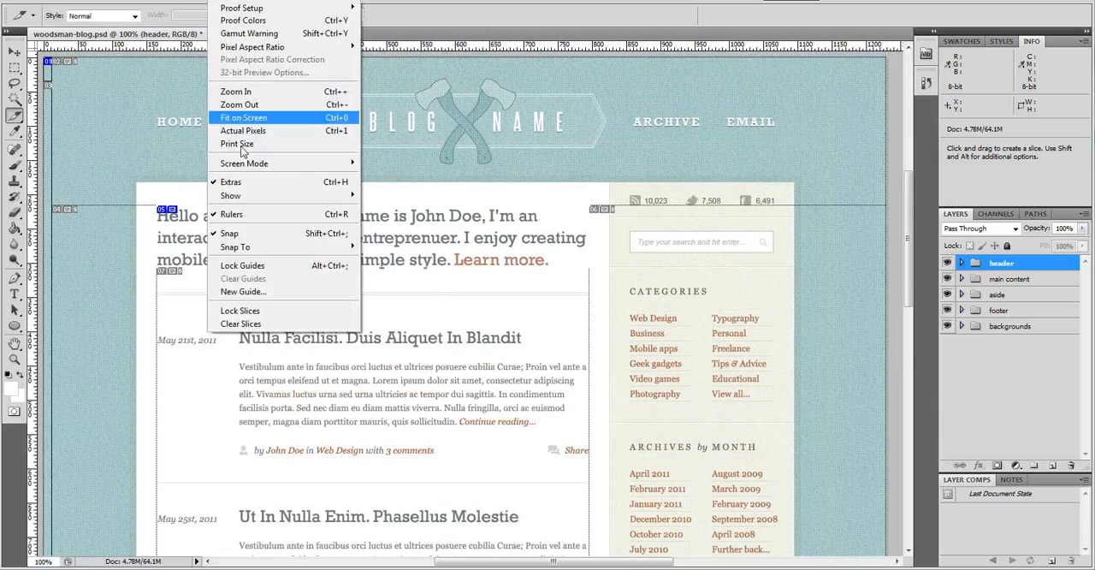
click(241, 323)
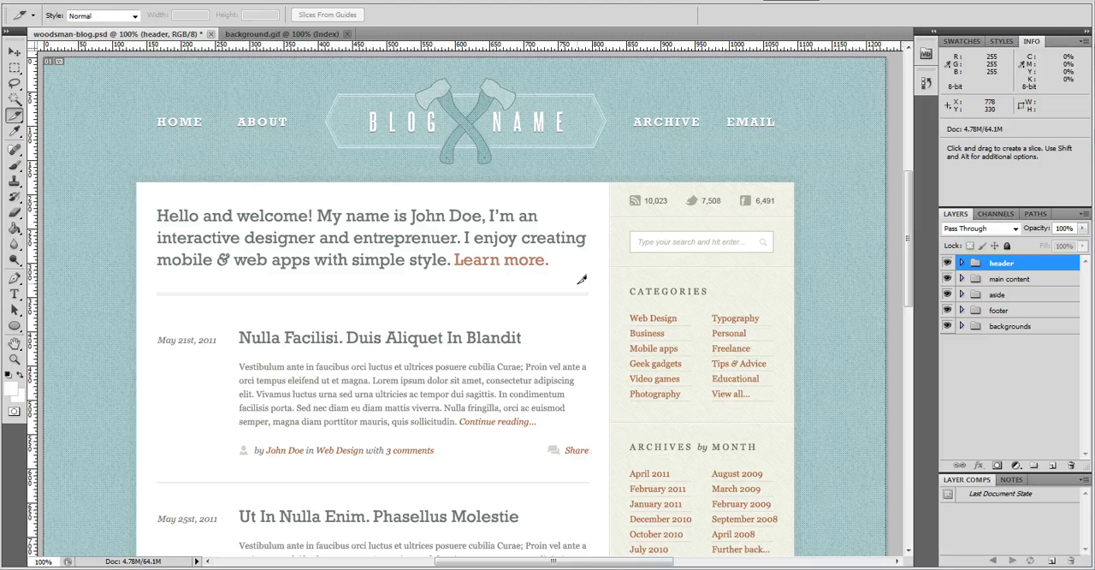
Try slicing the header background near the canvas's upper-left corner, and clear all slices again
scroll(601, 368, down, 1)
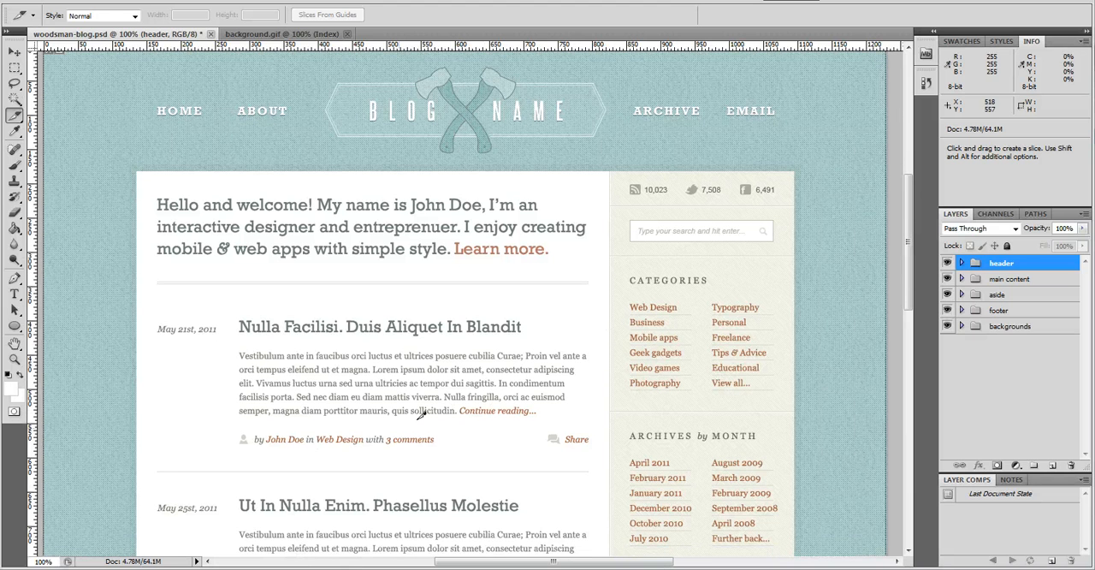
scroll(830, 244, up, 3)
scroll(830, 248, up, 1)
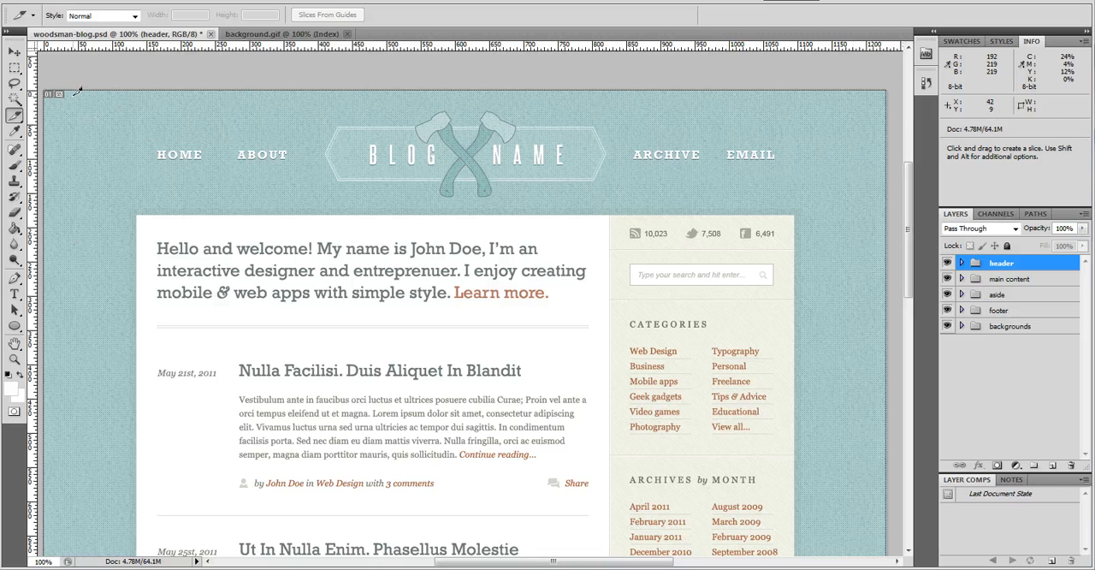
mouse_move(77, 89)
mouse_down()
mouse_move(81, 190)
mouse_move(157, 196)
mouse_up()
mouse_move(77, 88)
mouse_down()
mouse_move(97, 165)
mouse_move(78, 91)
mouse_up()
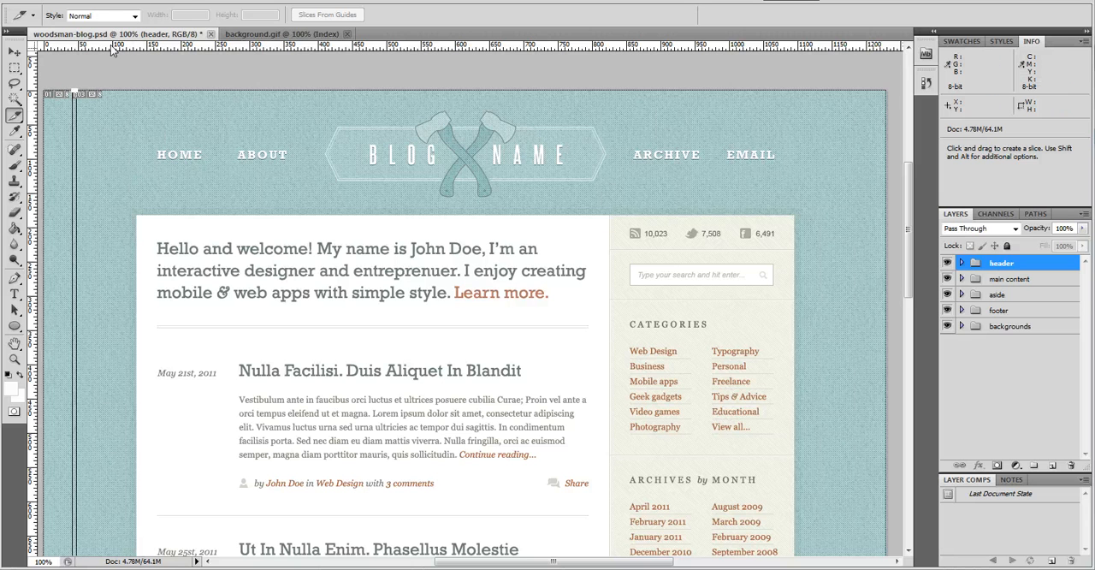
click(224, 0)
click(241, 323)
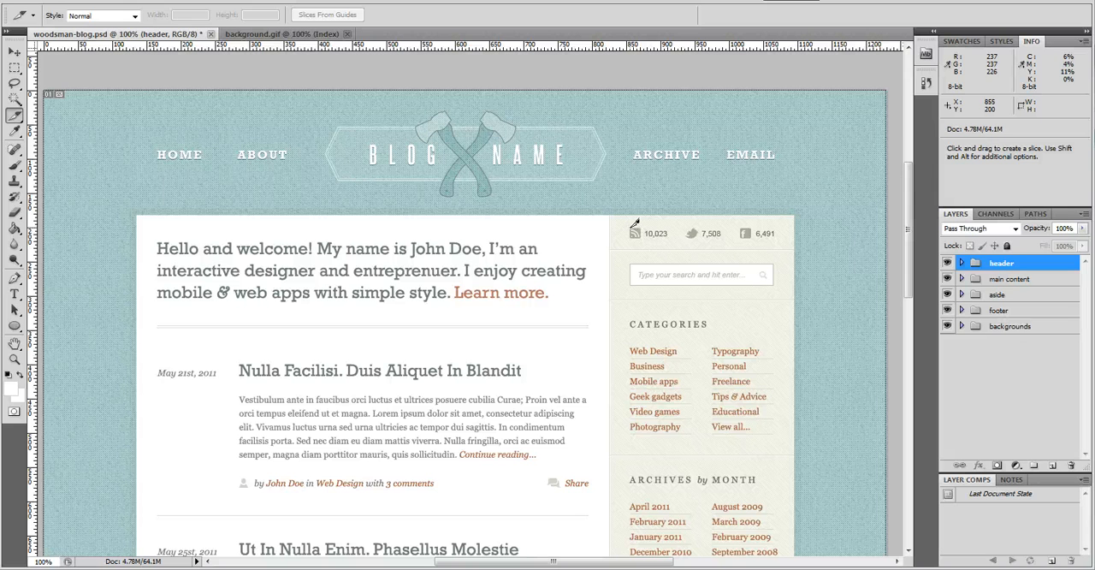
Slice the sidebar's RSS icon and the header's axe logo, making the logo slice about 411 by 133 px
drag(631, 223, 644, 236)
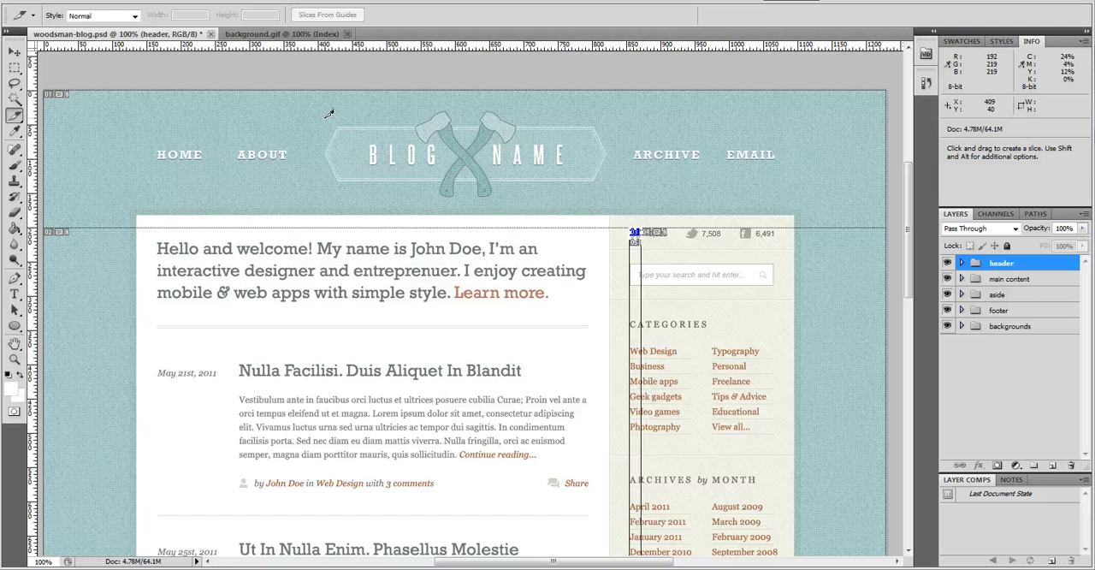
drag(326, 109, 609, 196)
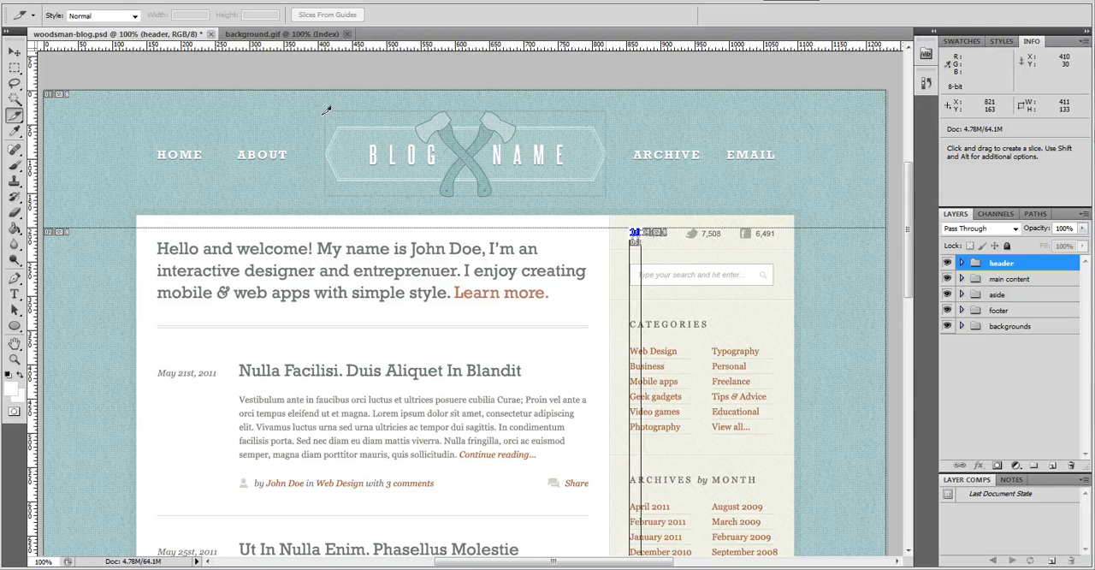
drag(612, 198, 609, 201)
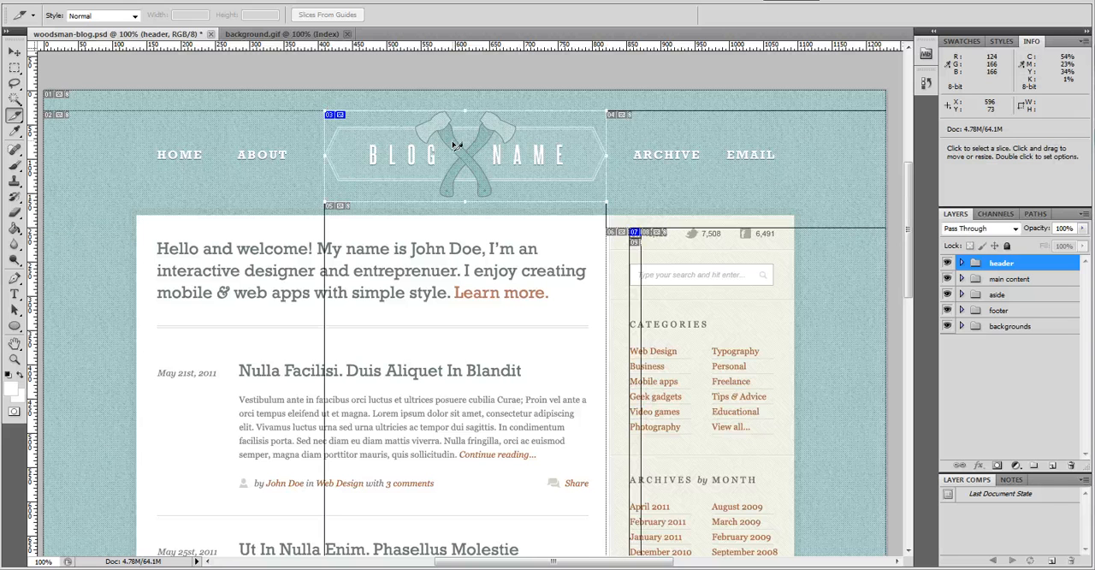
Slice the speech-bubble icon beside the Share link under the first blog post
scroll(419, 357, down, 1)
drag(908, 242, 906, 298)
scroll(773, 215, up, 3)
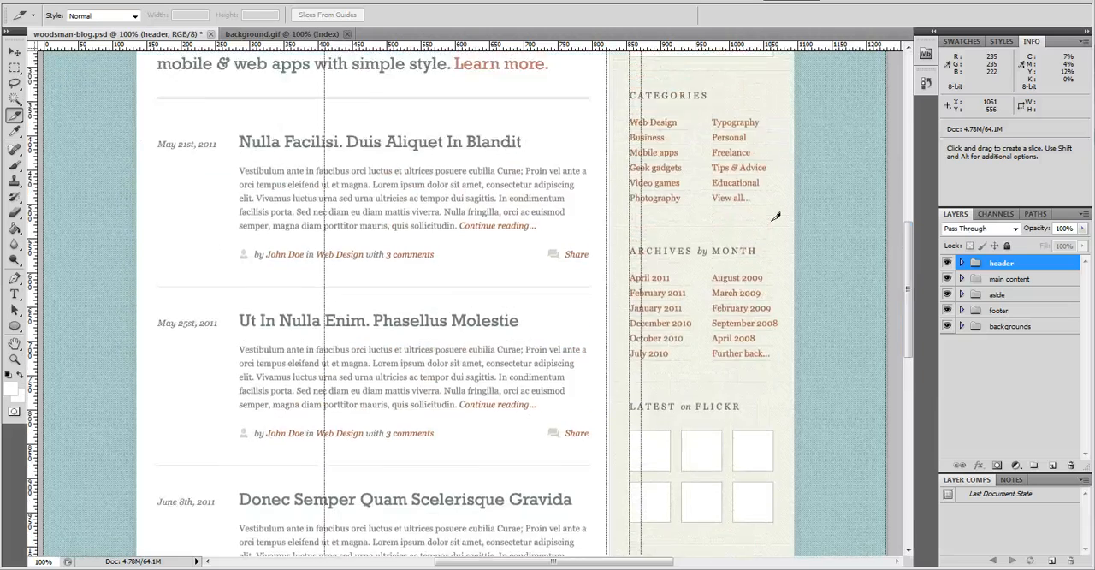
scroll(775, 216, up, 2)
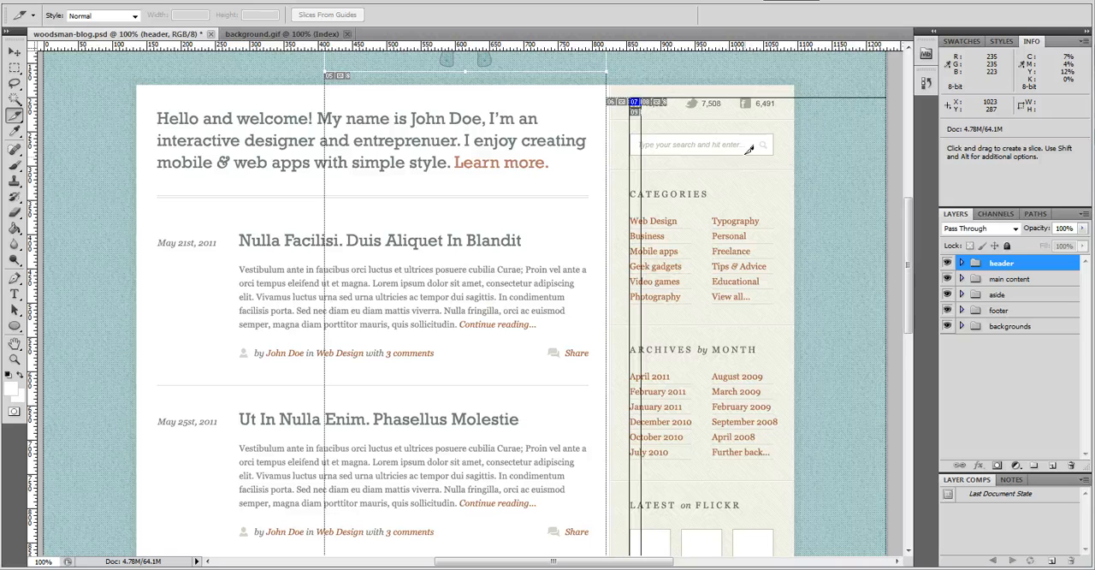
scroll(834, 366, down, 2)
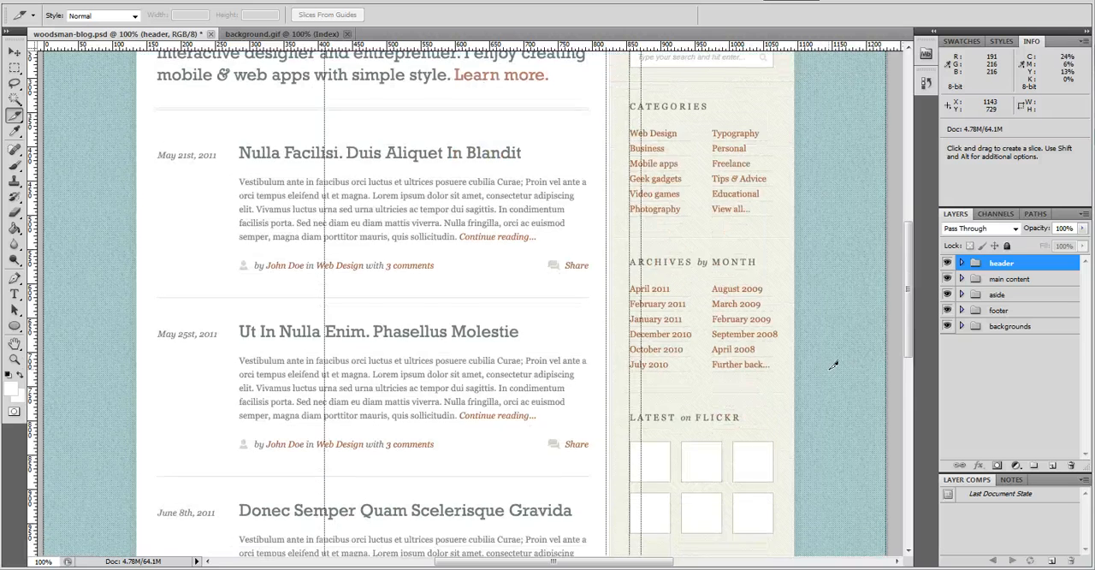
scroll(834, 365, down, 7)
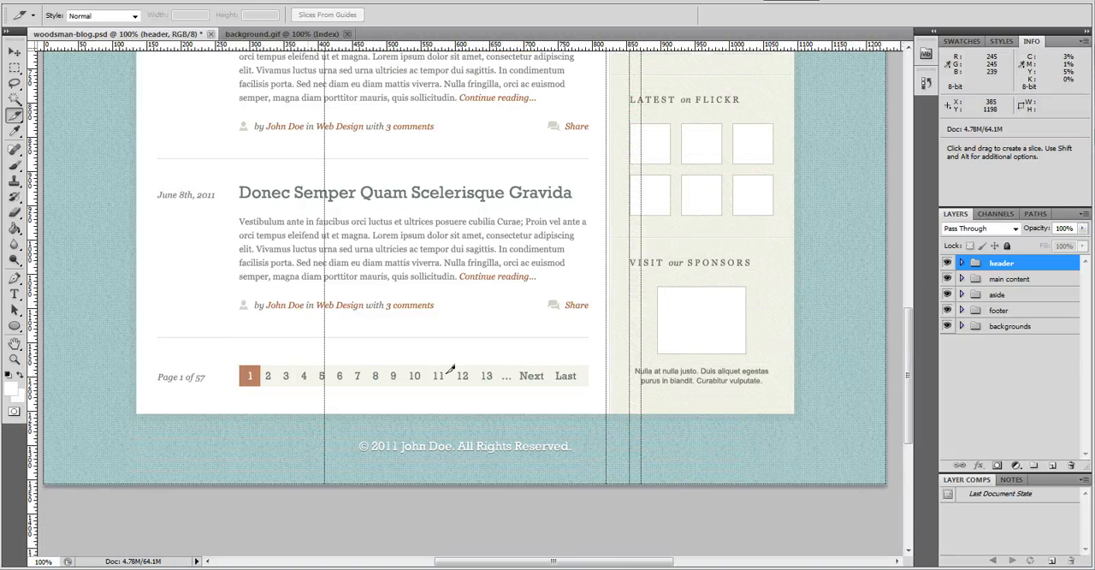
scroll(799, 349, up, 4)
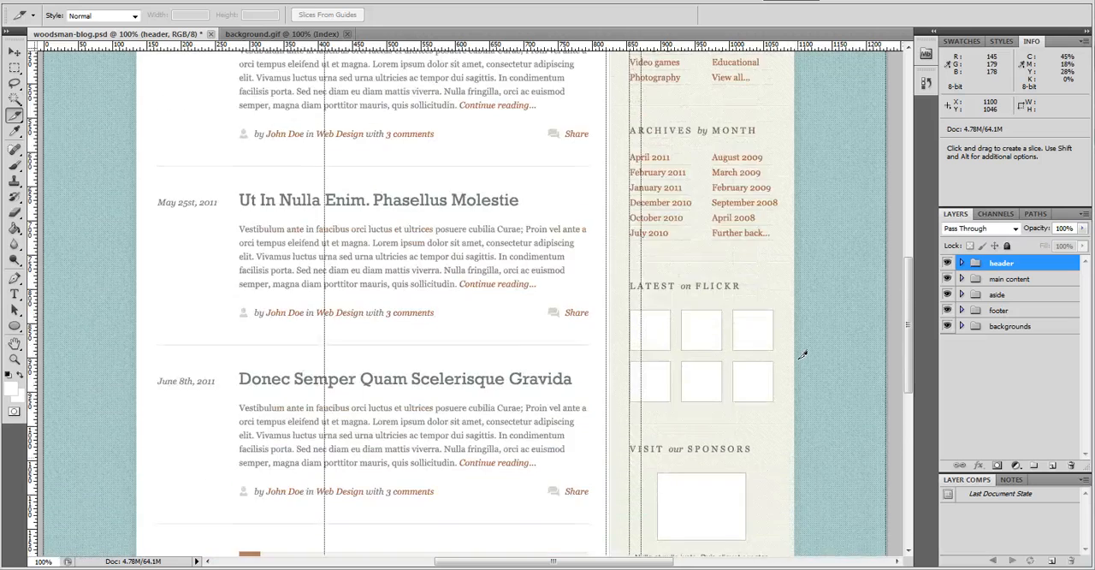
scroll(803, 353, up, 5)
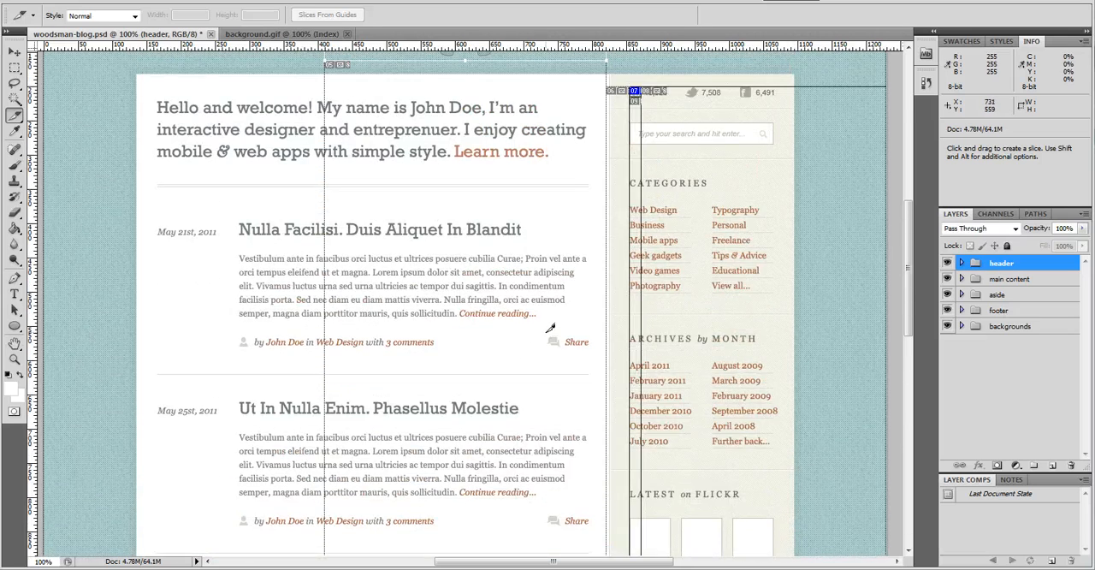
drag(547, 336, 563, 346)
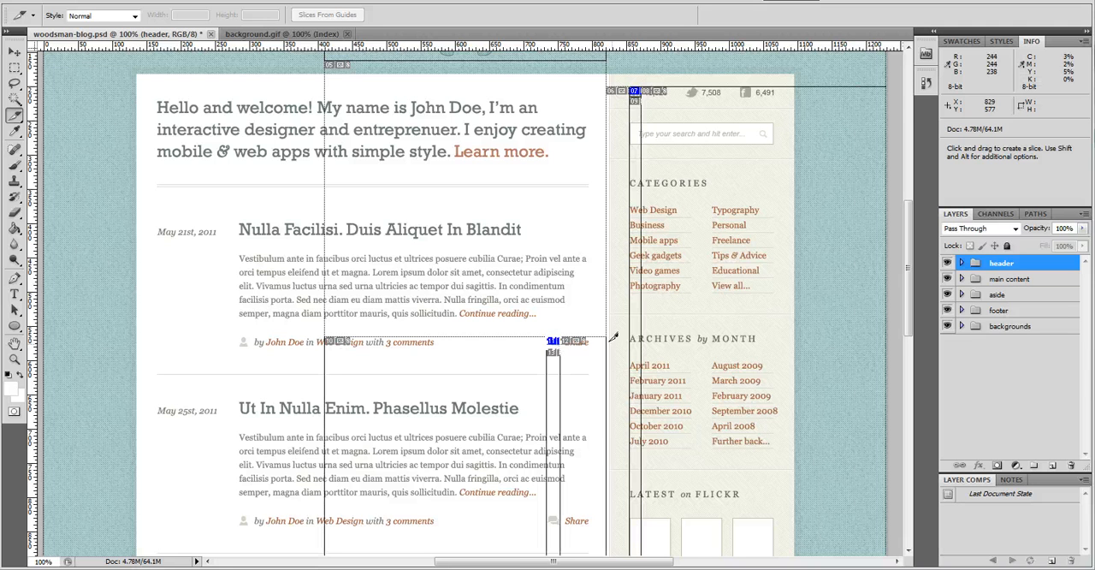
Slice the small author icon at the start of the byline under the first blog post
scroll(573, 310, up, 2)
scroll(577, 320, up, 1)
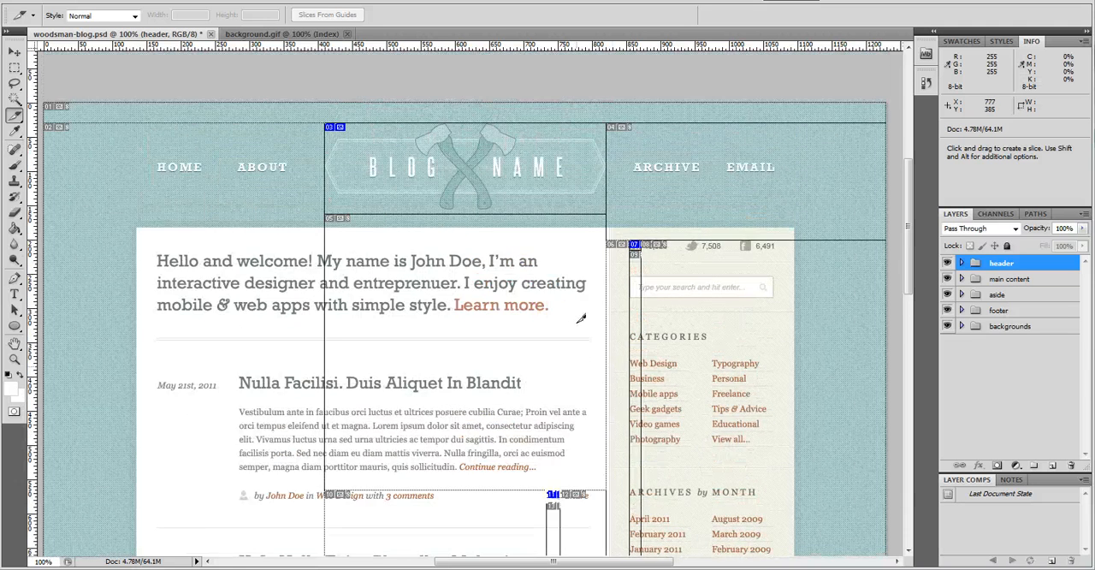
scroll(167, 309, down, 2)
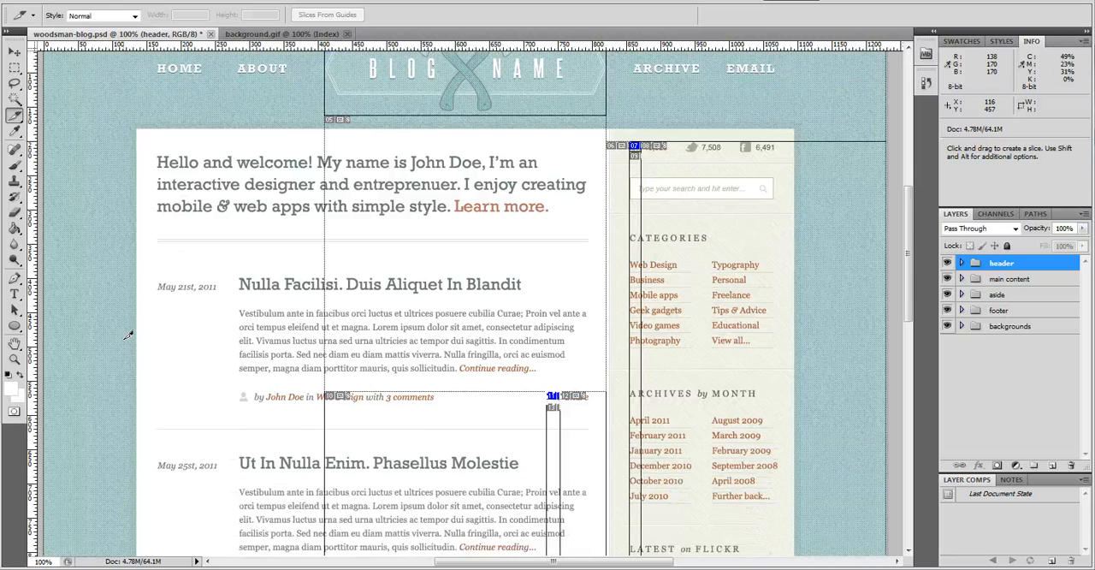
drag(243, 374, 256, 389)
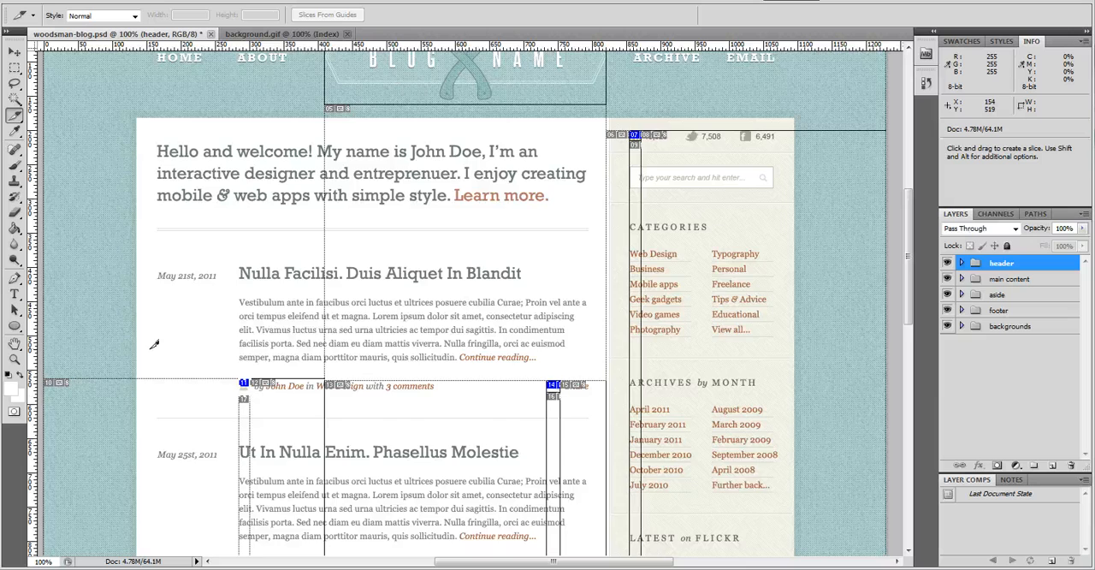
scroll(154, 346, down, 4)
scroll(157, 346, down, 6)
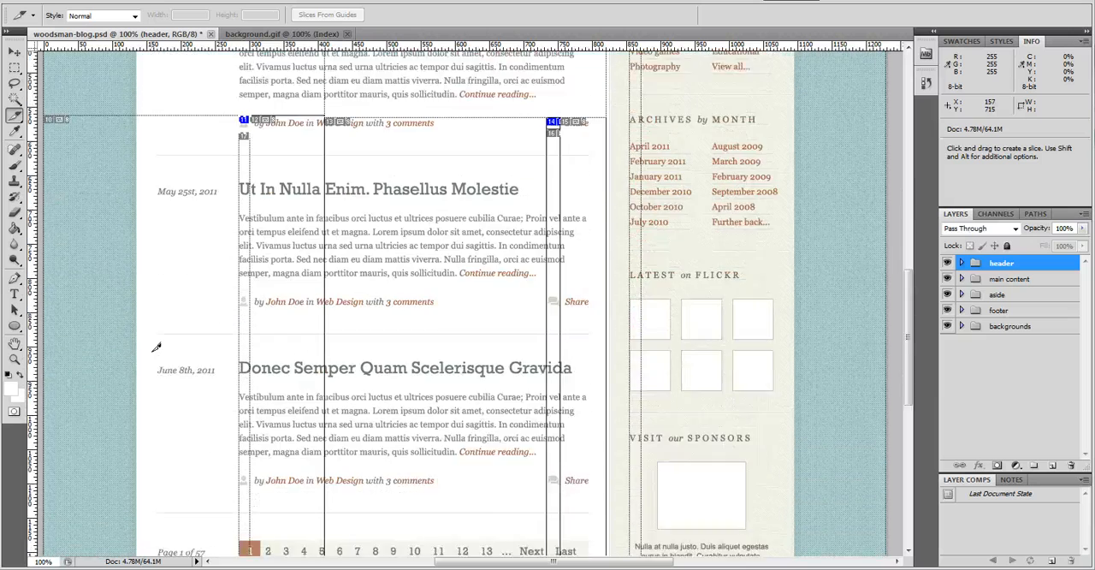
scroll(139, 338, down, 1)
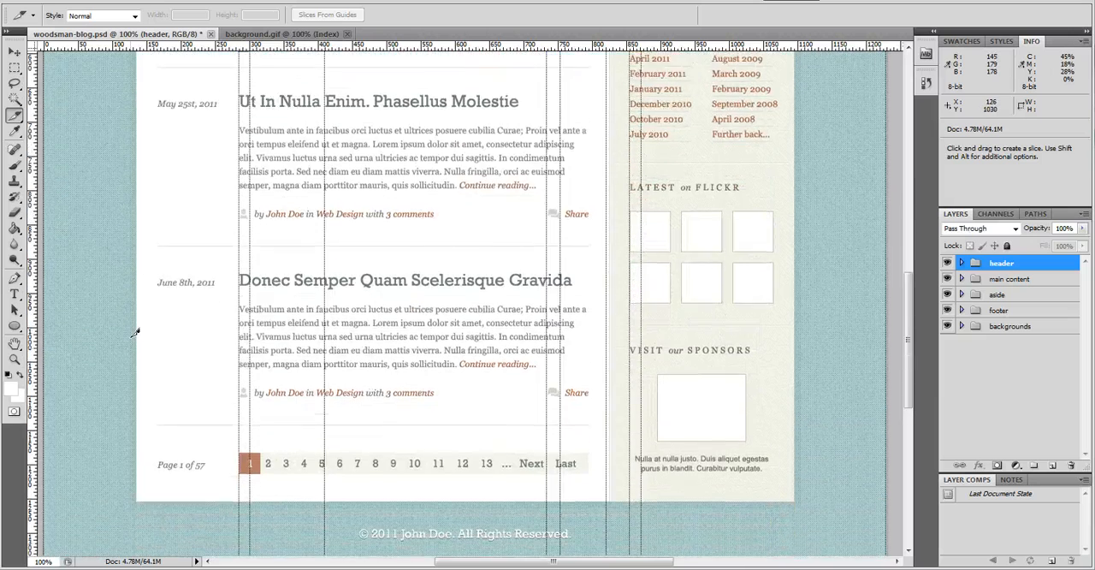
scroll(136, 334, up, 7)
scroll(135, 333, up, 7)
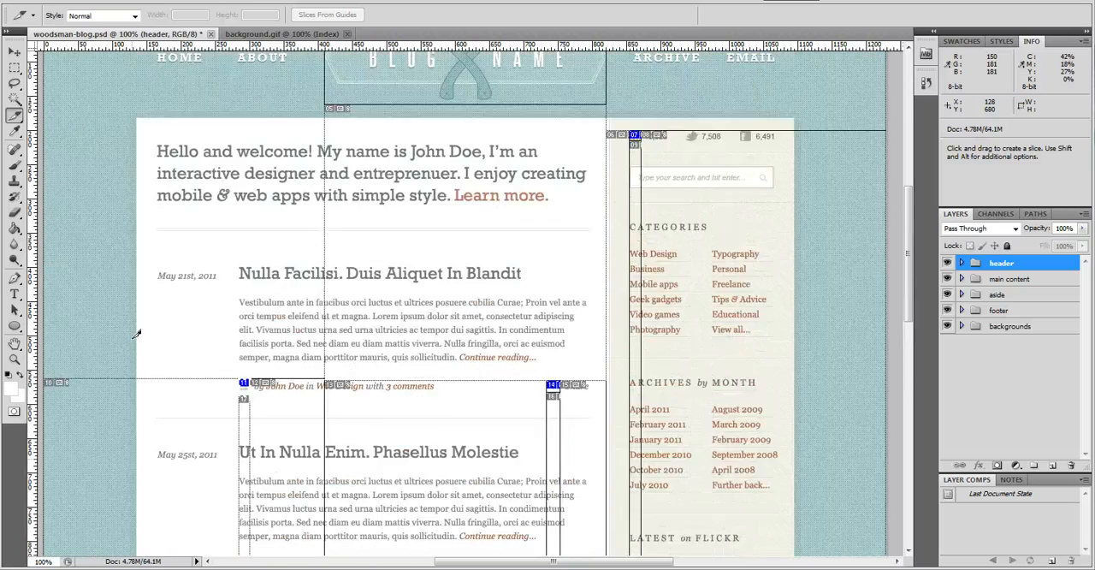